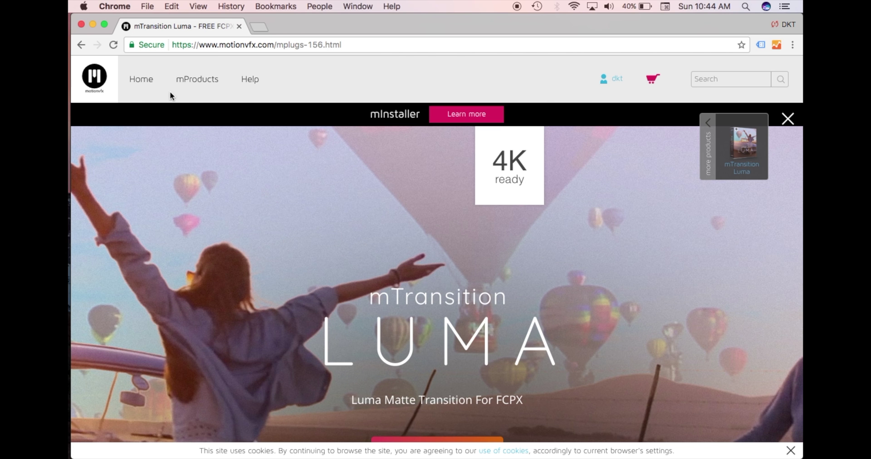
Scroll the MotionVFX product page and play the mTransition Luma trailer
{"action": "scroll", "coordinate": [313, 291], "scroll_direction": "down", "scroll_amount": 2}
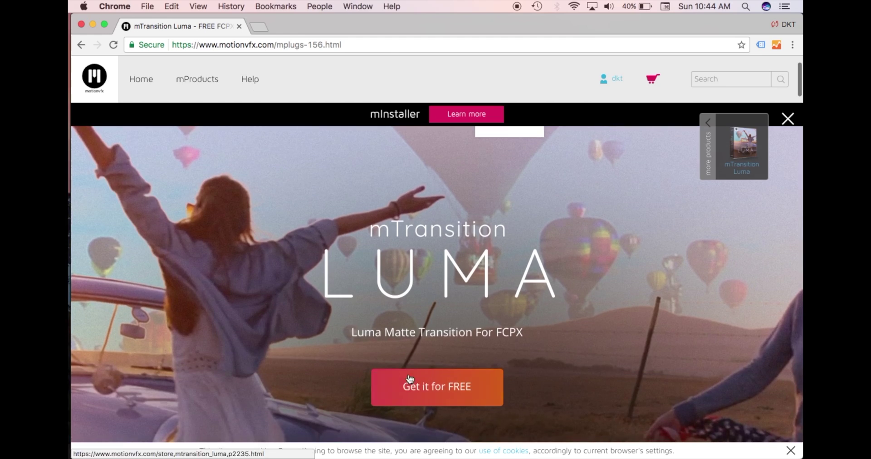
{"action": "left_click", "coordinate": [113, 330]}
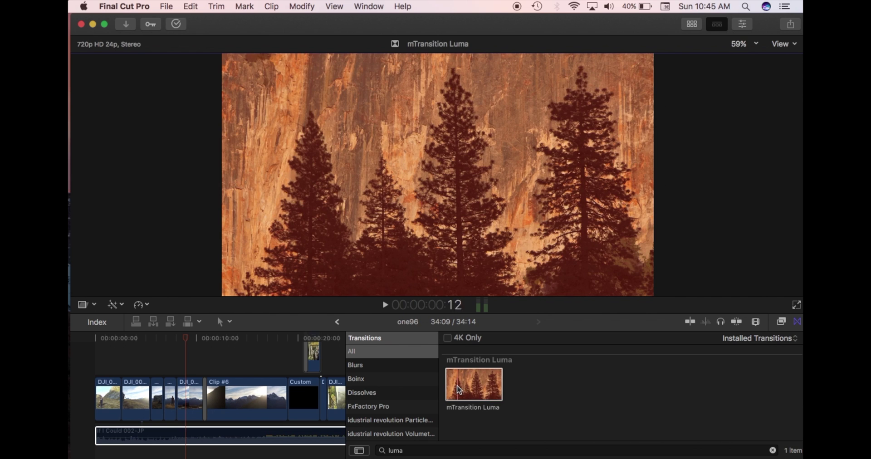
Drag mTransition Luma onto the edit point between the first two DJI_0020 clips
{"action": "left_click", "coordinate": [458, 388]}
{"action": "left_click_drag", "start_coordinate": [458, 389], "coordinate": [120, 391]}
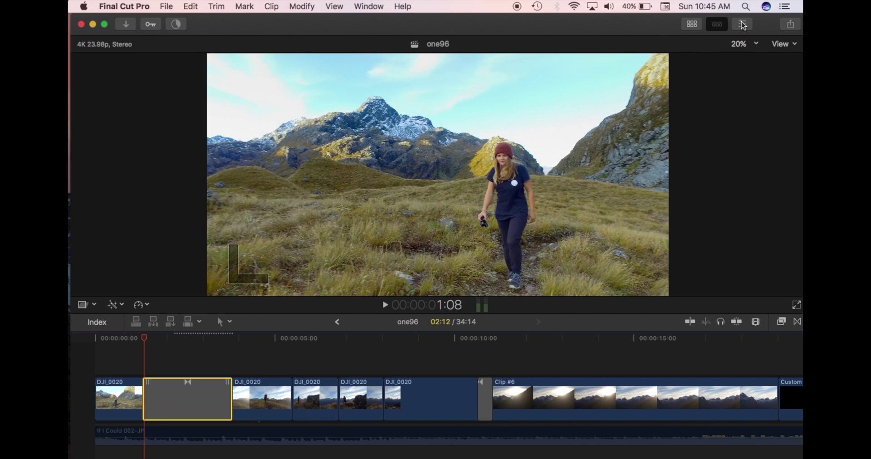
Show the mTransition Luma settings in the Inspector, keeping Mode at Highlights
{"action": "left_click", "coordinate": [742, 25]}
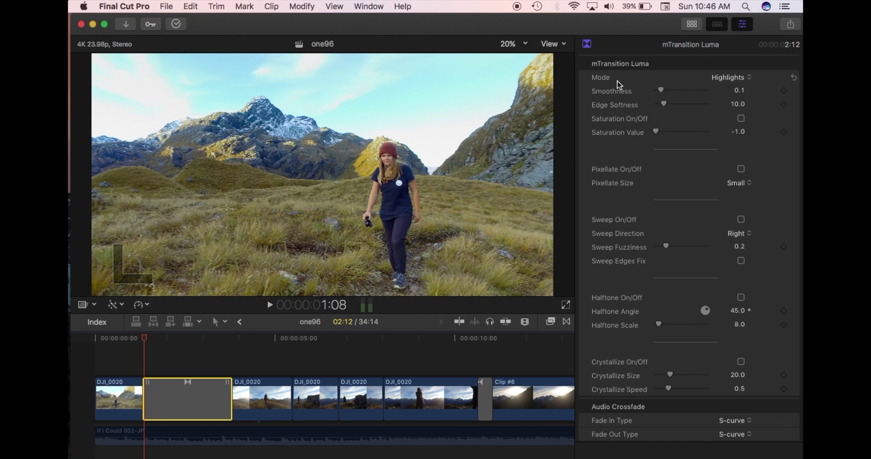
{"action": "left_click", "coordinate": [727, 77]}
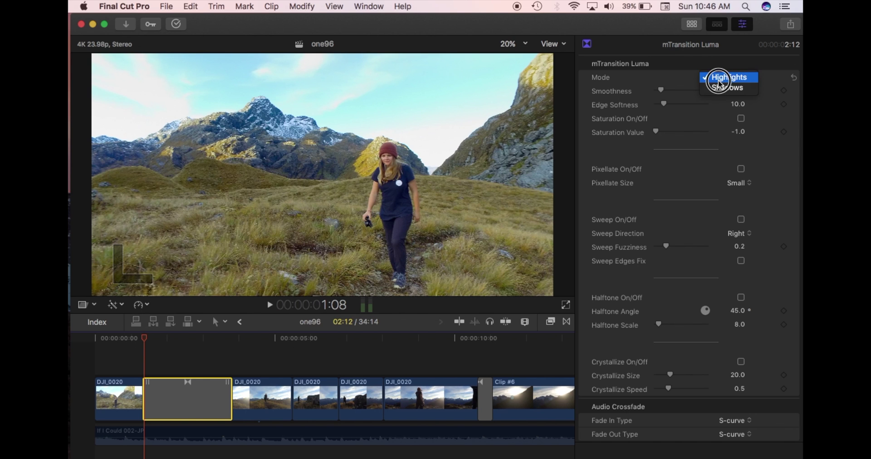
{"action": "left_click", "coordinate": [727, 77]}
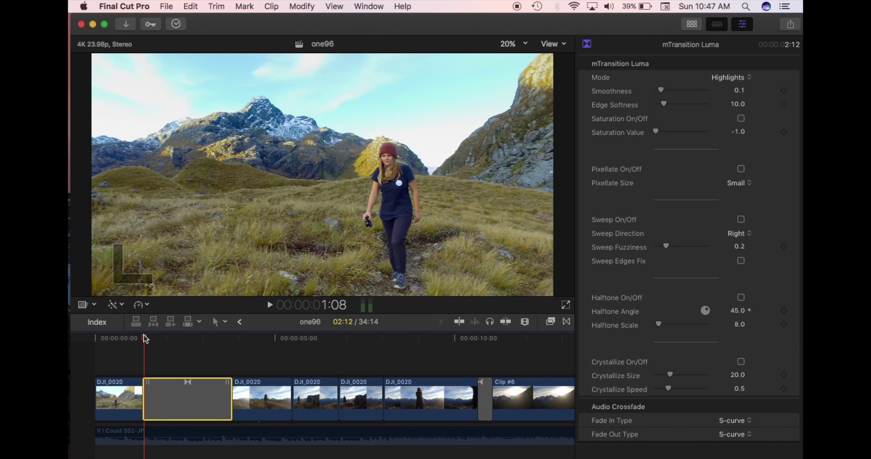
Scrub the playhead through the transition to preview the Highlights luma blend
{"action": "left_click", "coordinate": [144, 337]}
{"action": "left_click_drag", "start_coordinate": [145, 341], "coordinate": [182, 341]}
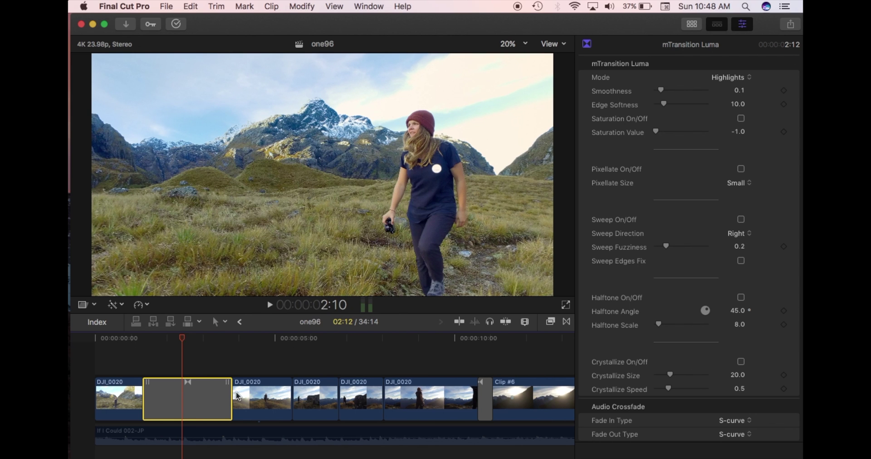
{"action": "left_click_drag", "start_coordinate": [185, 340], "coordinate": [209, 346]}
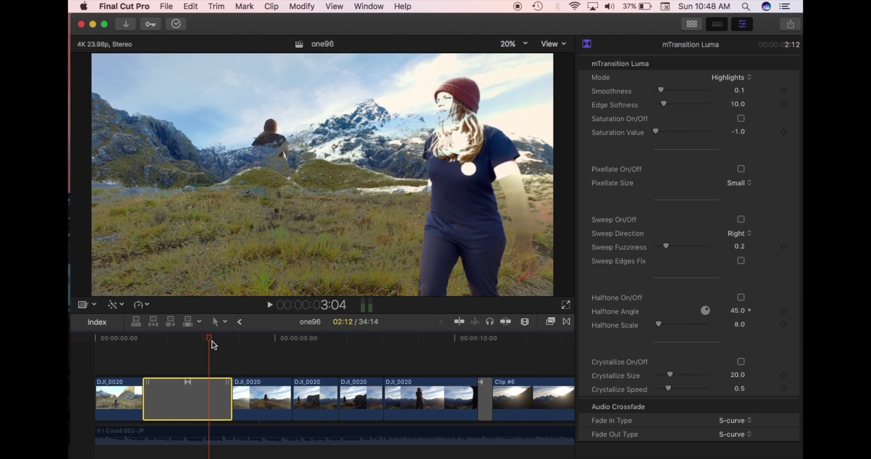
{"action": "left_click_drag", "start_coordinate": [210, 340], "coordinate": [165, 385]}
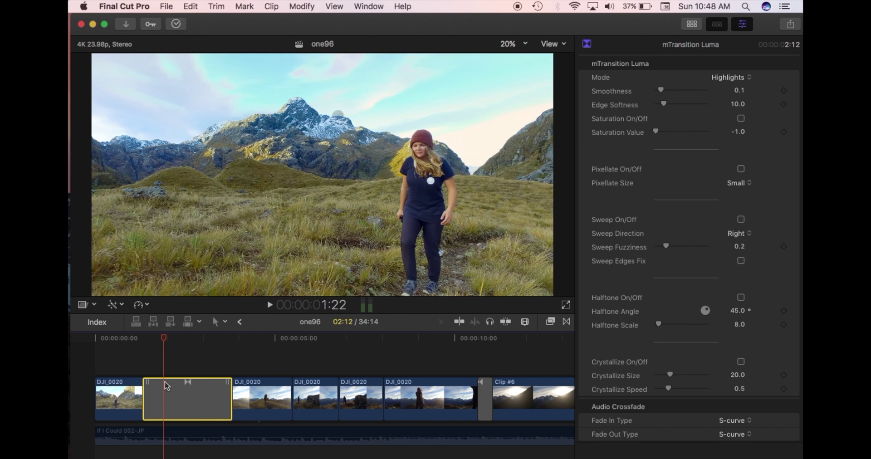
Change the Luma Mode to Shadows and preview it from the transition start
{"action": "left_click", "coordinate": [742, 79]}
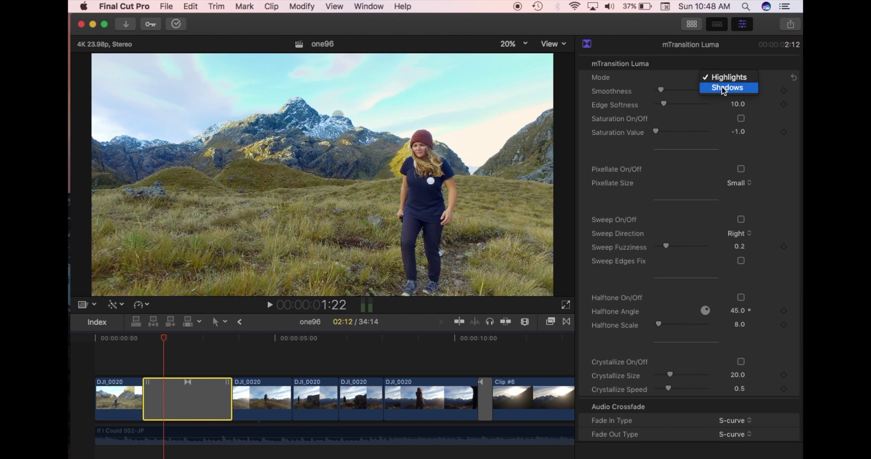
{"action": "left_click", "coordinate": [723, 89]}
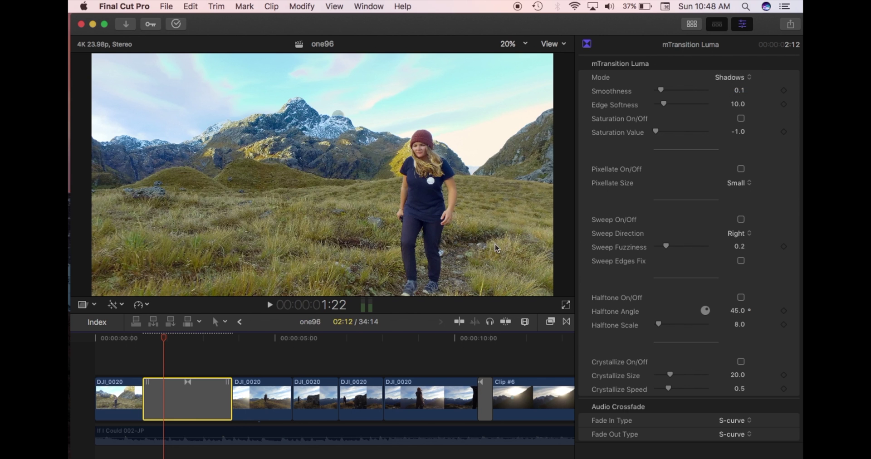
{"action": "left_click", "coordinate": [157, 341]}
{"action": "left_click", "coordinate": [146, 341]}
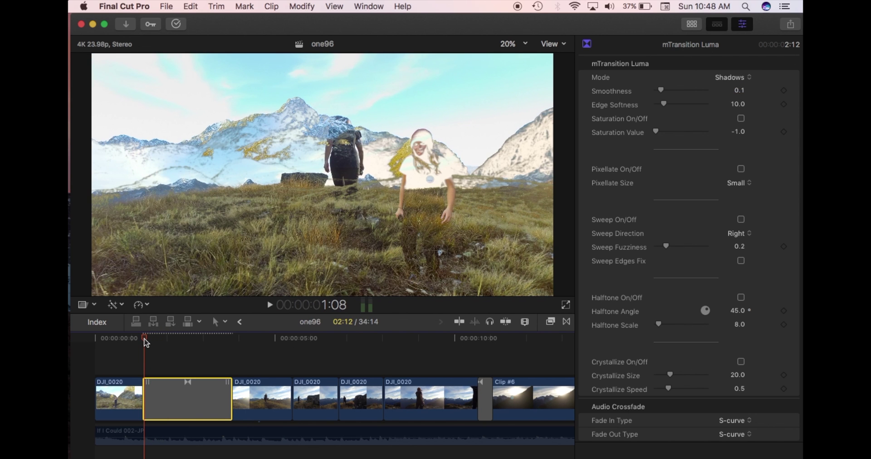
{"action": "left_click", "coordinate": [145, 341]}
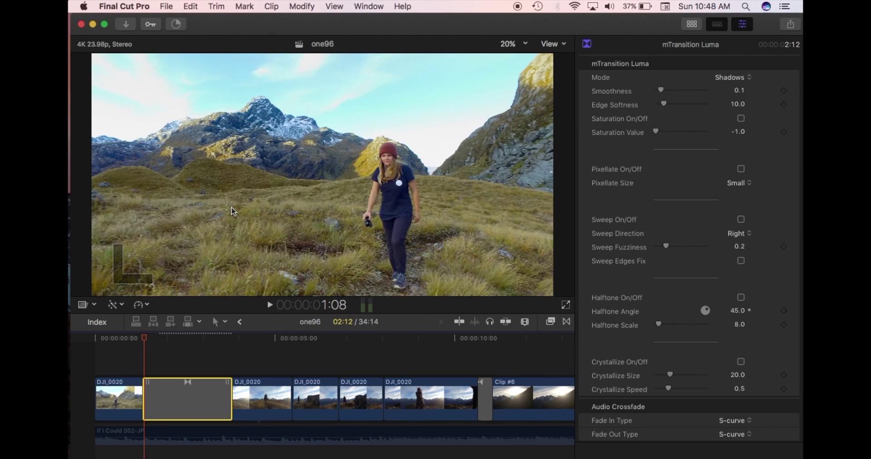
Preview from 1:08, set Smoothness to 0.07, return Edge Softness to 10.0, and enable Saturation
{"action": "left_click_drag", "start_coordinate": [147, 334], "coordinate": [198, 346]}
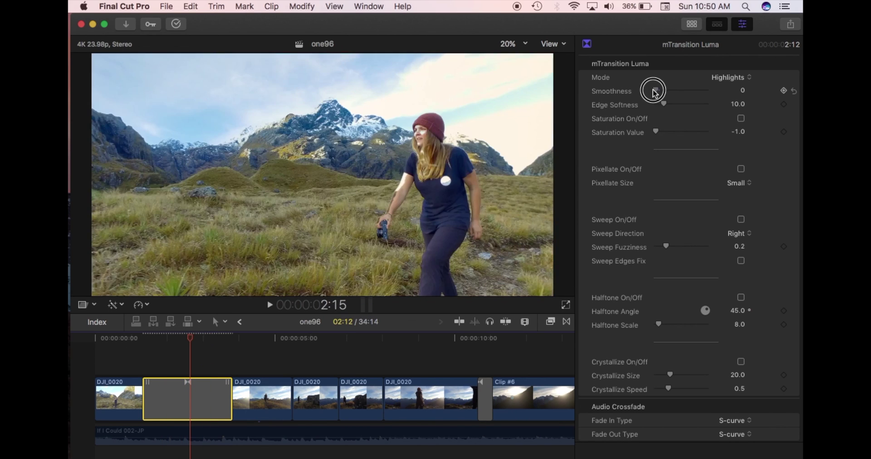
{"action": "left_click_drag", "start_coordinate": [653, 89], "coordinate": [719, 120]}
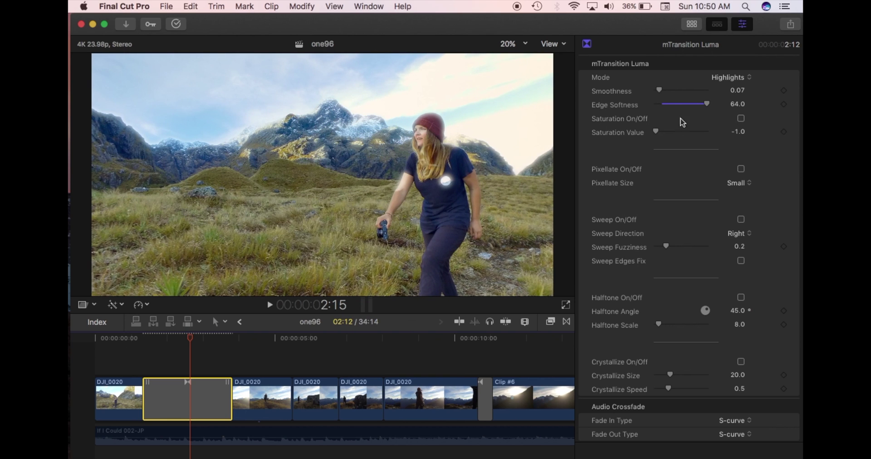
{"action": "left_click_drag", "start_coordinate": [706, 104], "coordinate": [663, 104]}
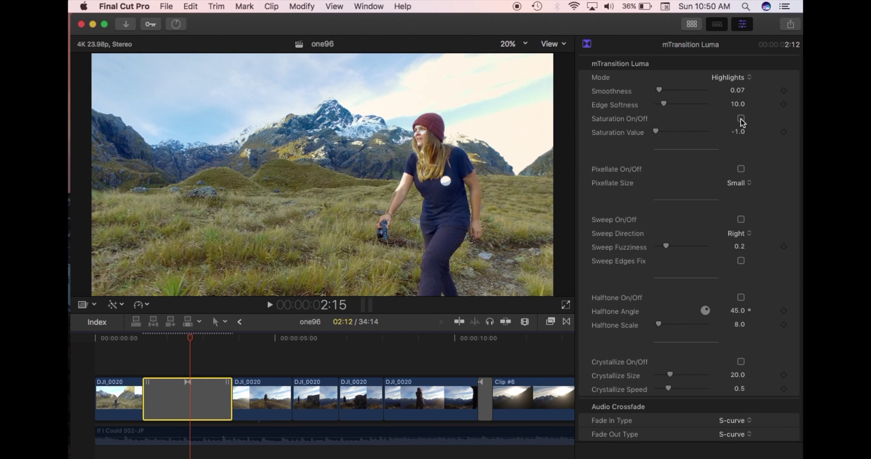
{"action": "left_click", "coordinate": [740, 119]}
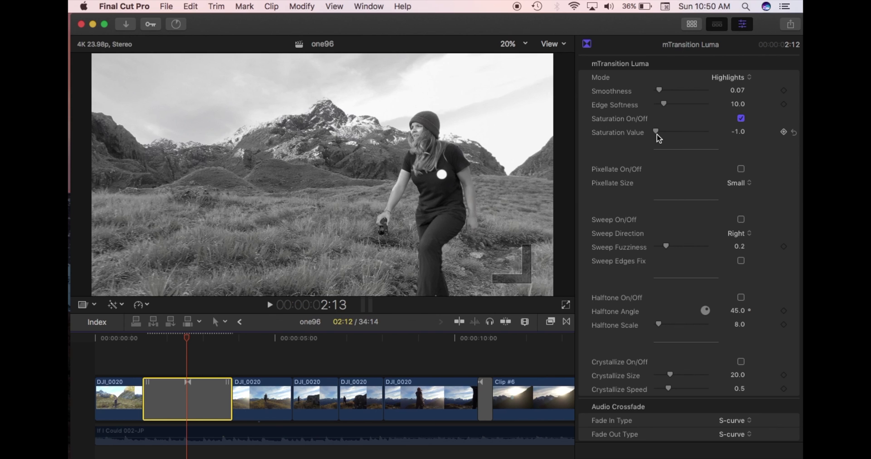
Preview the grayscale transition, then raise Saturation Value from -1.0 to 1.25
{"action": "left_click", "coordinate": [654, 131]}
{"action": "left_click_drag", "start_coordinate": [144, 353], "coordinate": [199, 356]}
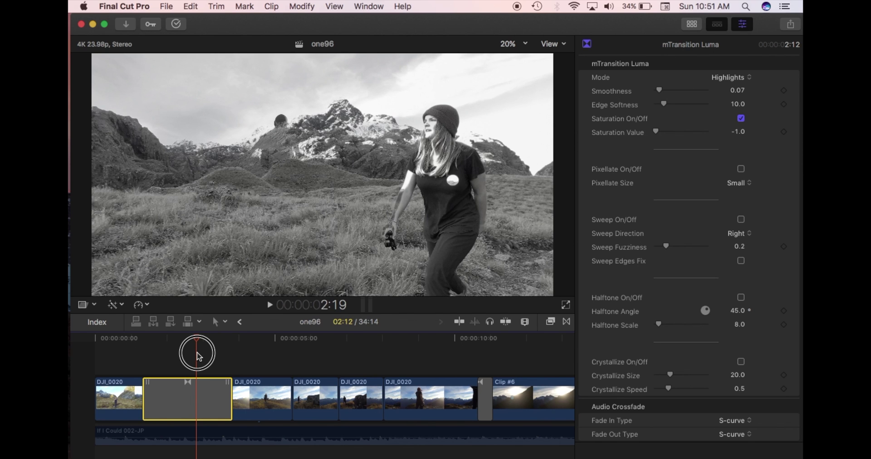
{"action": "mouse_move", "coordinate": [197, 357]}
{"action": "left_mouse_down"}
{"action": "mouse_move", "coordinate": [187, 356]}
{"action": "mouse_move", "coordinate": [232, 356]}
{"action": "mouse_move", "coordinate": [190, 362]}
{"action": "left_mouse_up"}
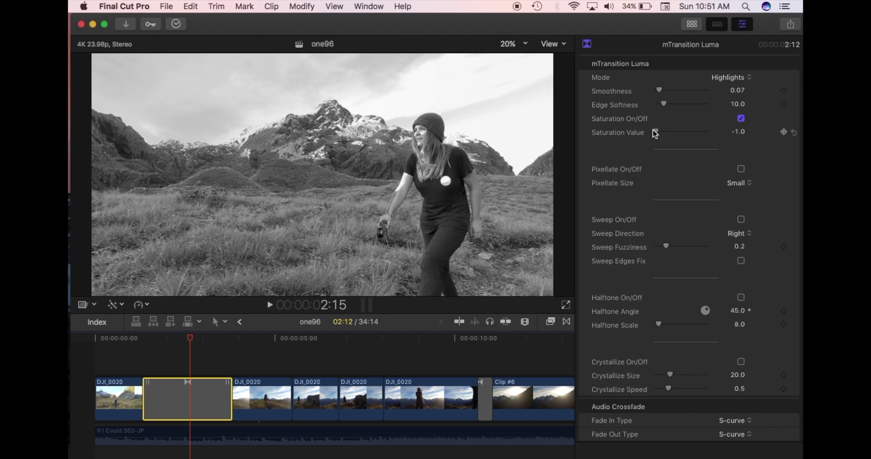
{"action": "left_click_drag", "start_coordinate": [654, 133], "coordinate": [685, 136]}
{"action": "left_click", "coordinate": [145, 353]}
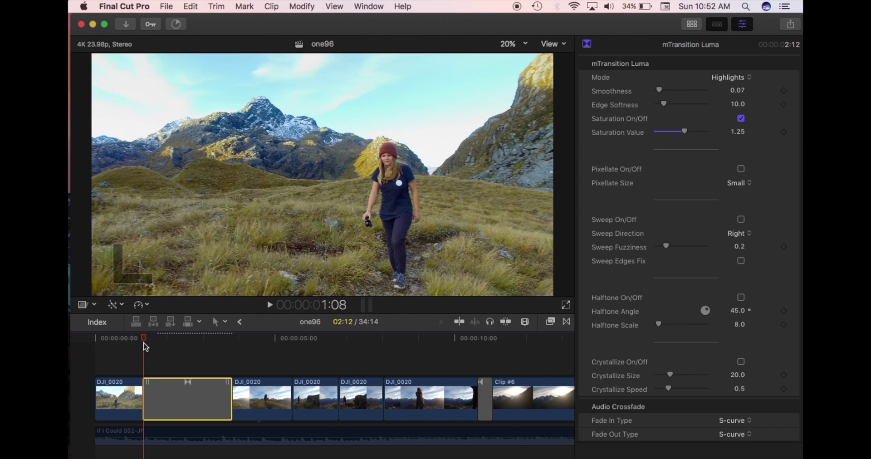
Scrub the playhead from the transition start through its oversaturated later part
{"action": "left_click", "coordinate": [143, 338]}
{"action": "left_click_drag", "start_coordinate": [144, 340], "coordinate": [196, 340]}
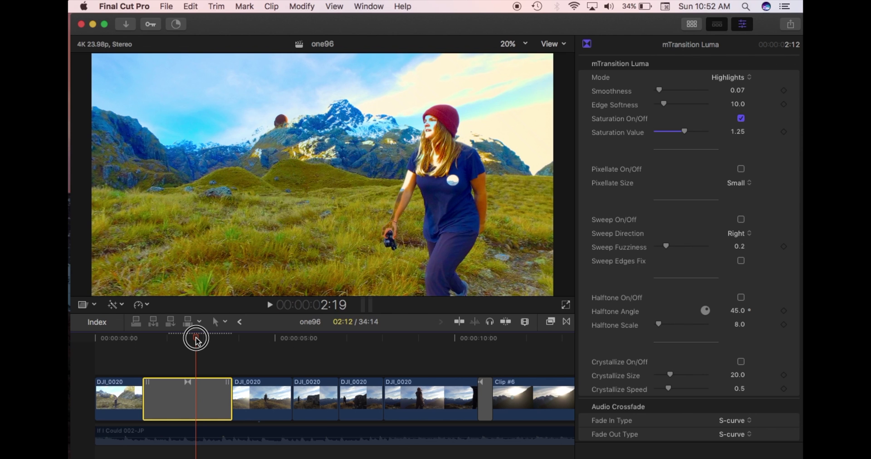
{"action": "left_click_drag", "start_coordinate": [196, 340], "coordinate": [233, 344]}
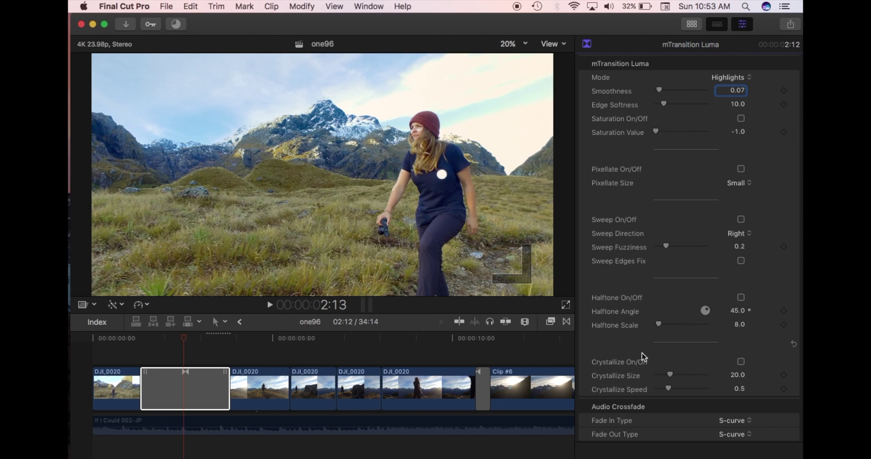
Try Pixellate, Sweep and Halftone on and off, leaving only Crystallize switched on
{"action": "left_click", "coordinate": [741, 169]}
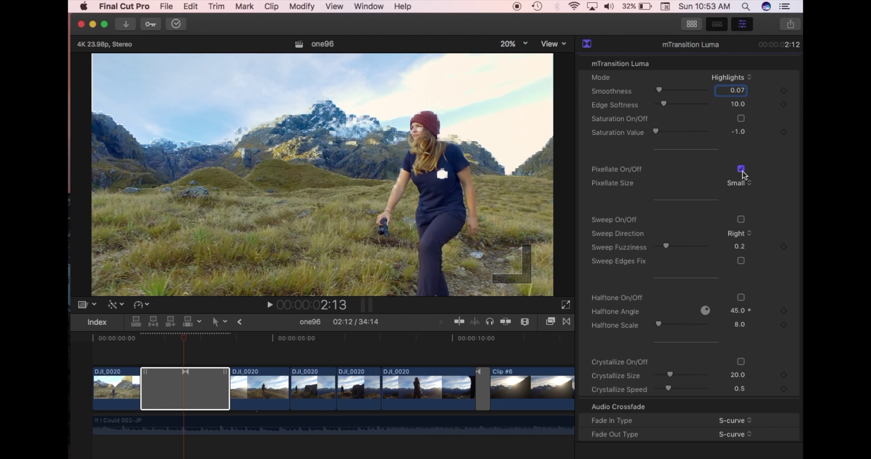
{"action": "left_click", "coordinate": [740, 169]}
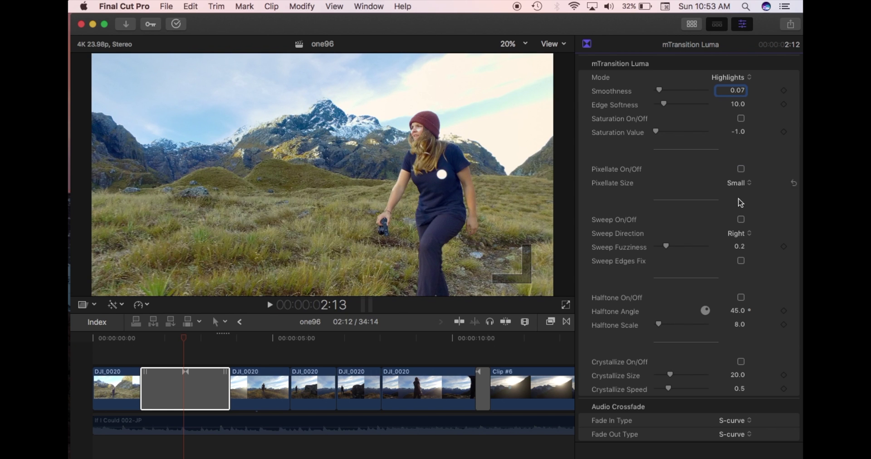
{"action": "left_click", "coordinate": [741, 219]}
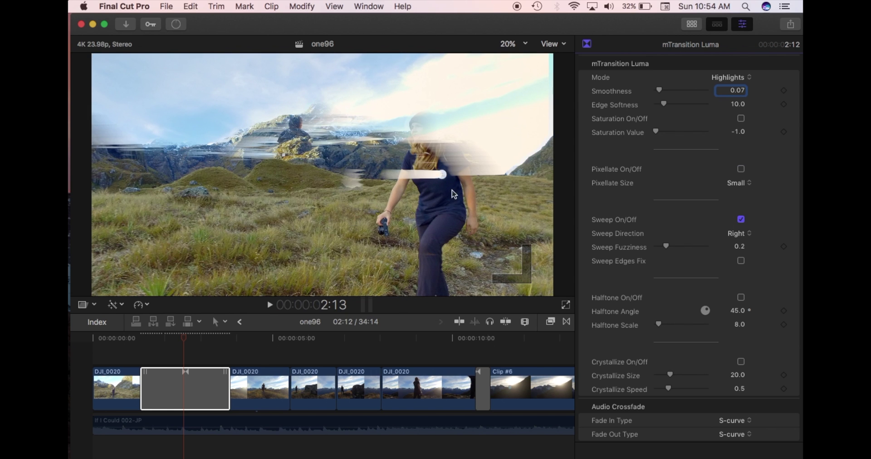
{"action": "left_click", "coordinate": [741, 219]}
{"action": "left_click", "coordinate": [741, 297]}
{"action": "key", "text": "super+z"}
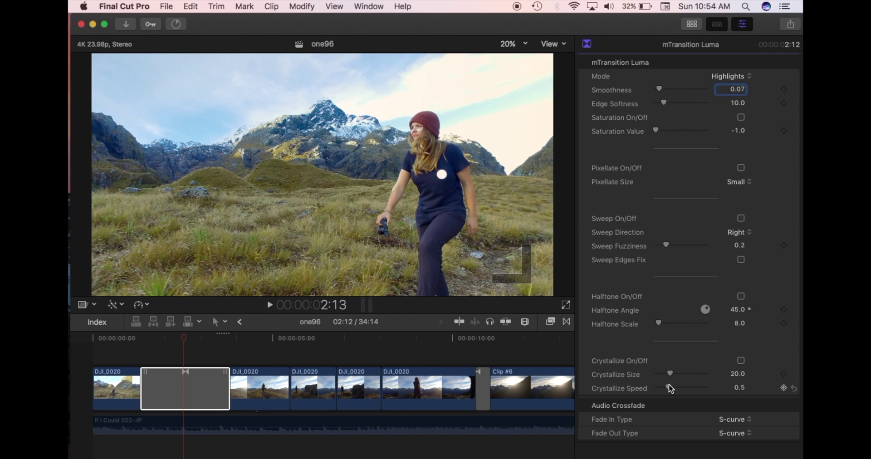
{"action": "left_click", "coordinate": [741, 361]}
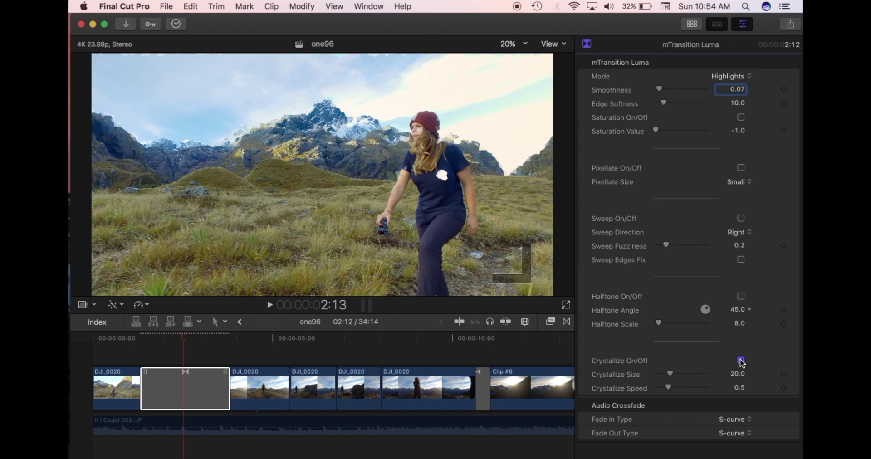